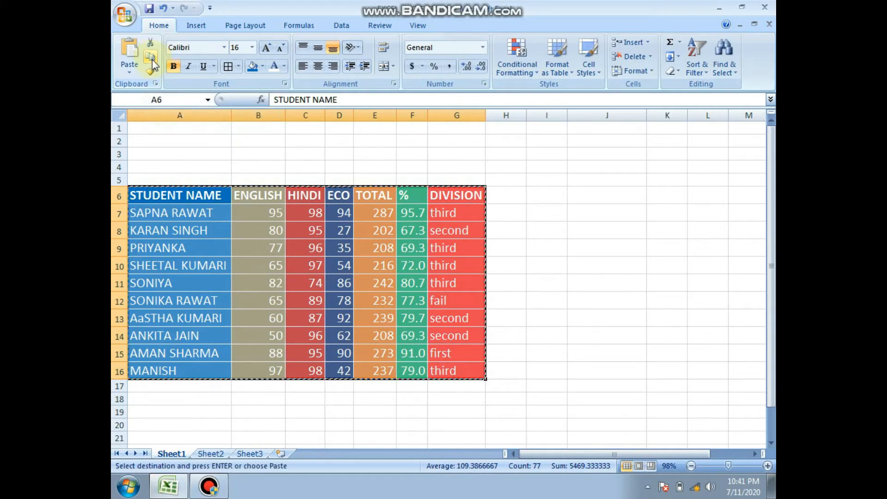
- Paste the copied marks table into Sheet2 at cell A4 using Paste Special with Transpose enabled
{"action": "left_click", "coordinate": [210, 453]}
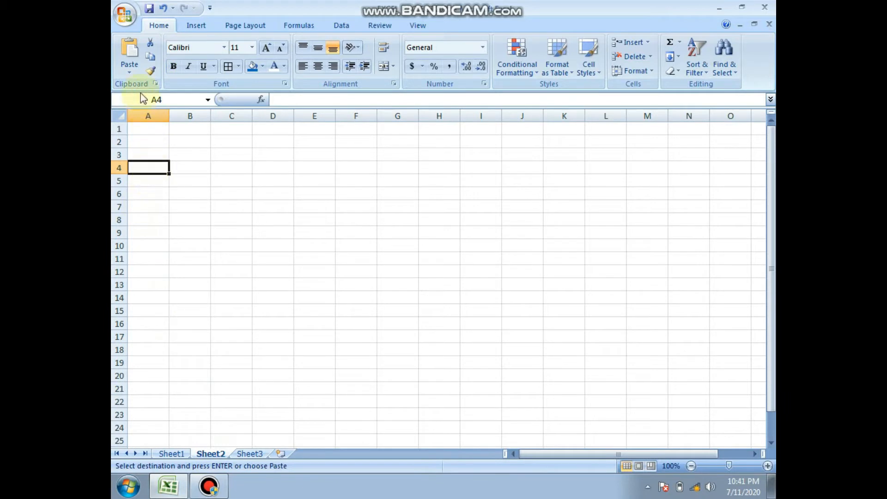
{"action": "left_click", "coordinate": [131, 73]}
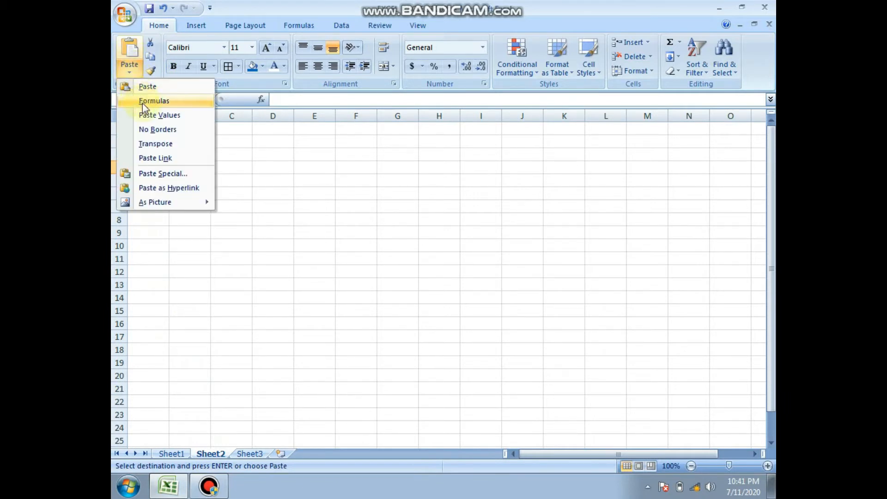
{"action": "left_click", "coordinate": [171, 173]}
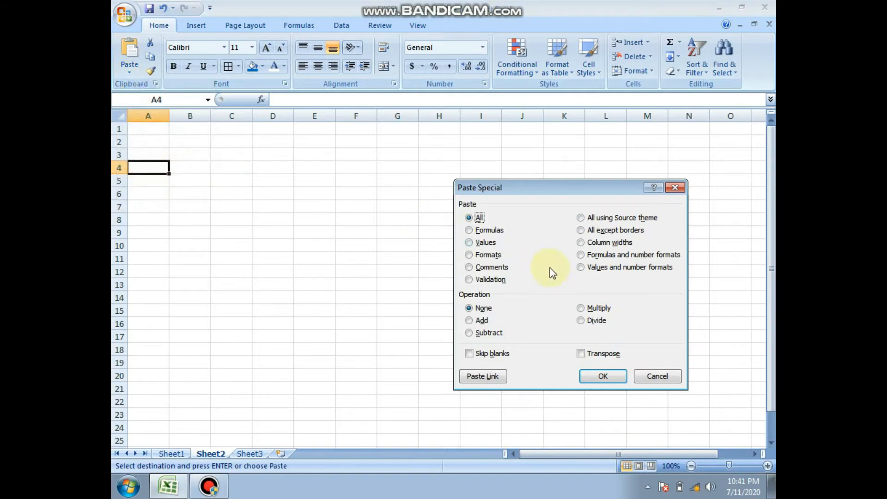
{"action": "left_click", "coordinate": [602, 354]}
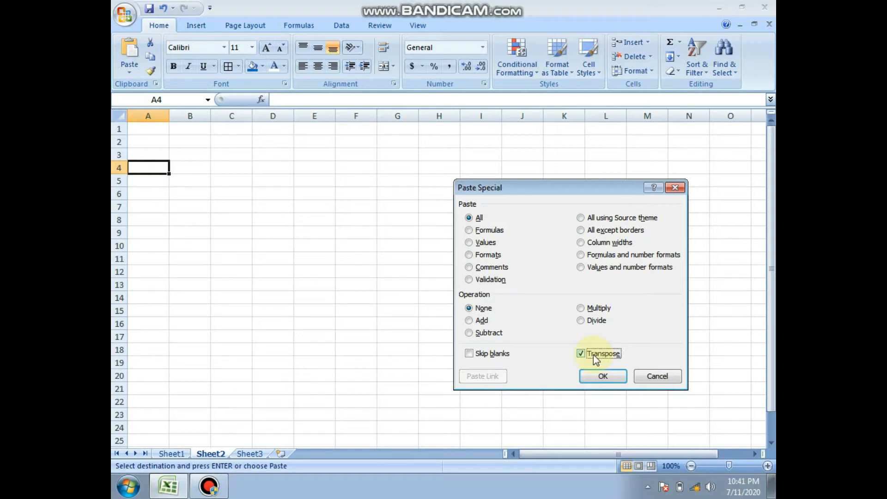
{"action": "left_click", "coordinate": [602, 376]}
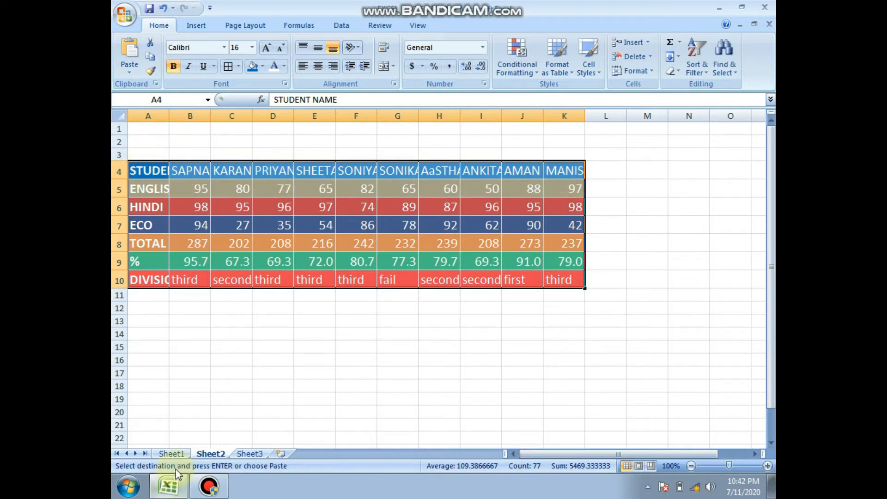
- Compare the transposed table with the original on Sheet1, and autofit the column widths of the Sheet2 table
{"action": "left_click", "coordinate": [172, 453]}
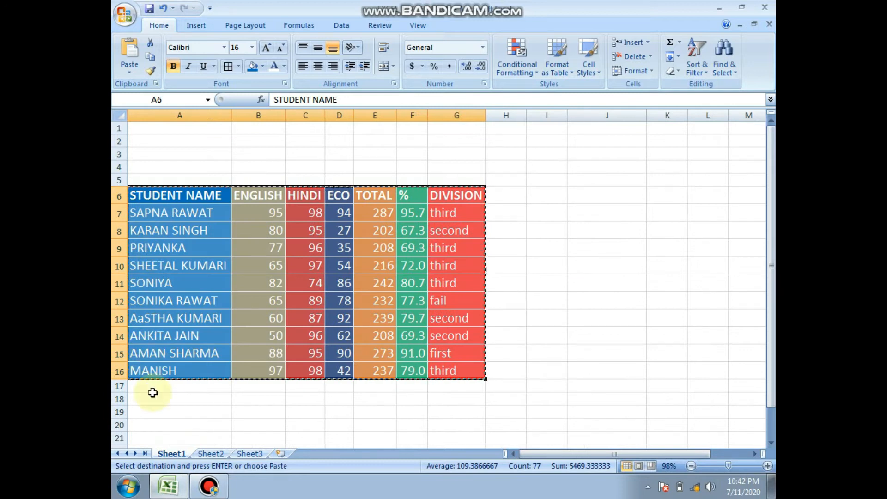
{"action": "left_click", "coordinate": [210, 453]}
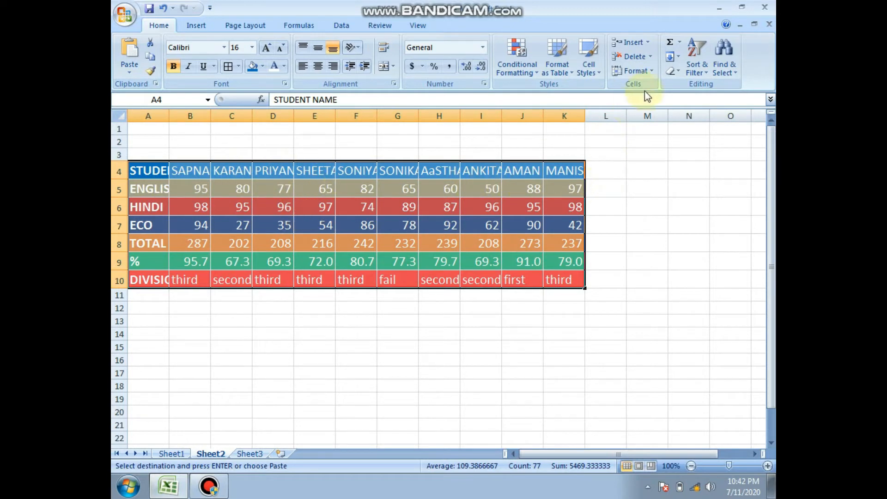
{"action": "left_click", "coordinate": [645, 72]}
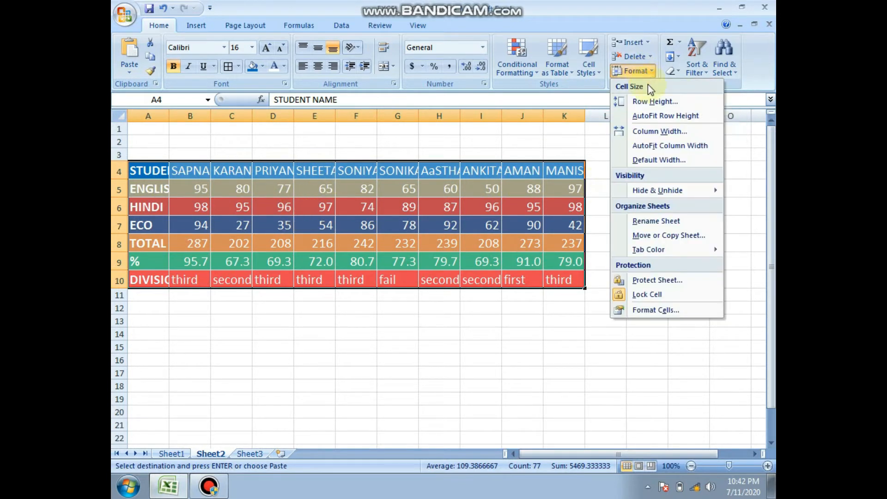
{"action": "left_click", "coordinate": [665, 146]}
{"action": "left_click", "coordinate": [665, 143]}
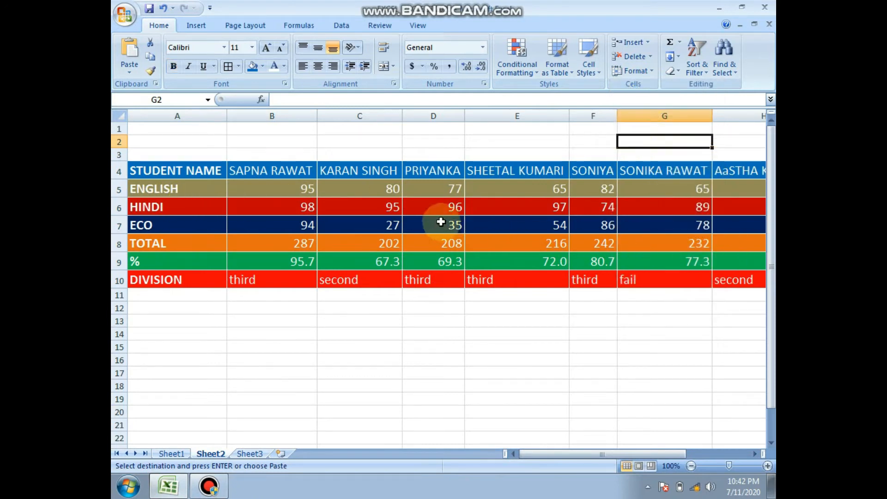
- Delete sheet columns C and D of the transposed table twice, removing four students in all
{"action": "left_click_drag", "start_coordinate": [373, 170], "coordinate": [444, 272]}
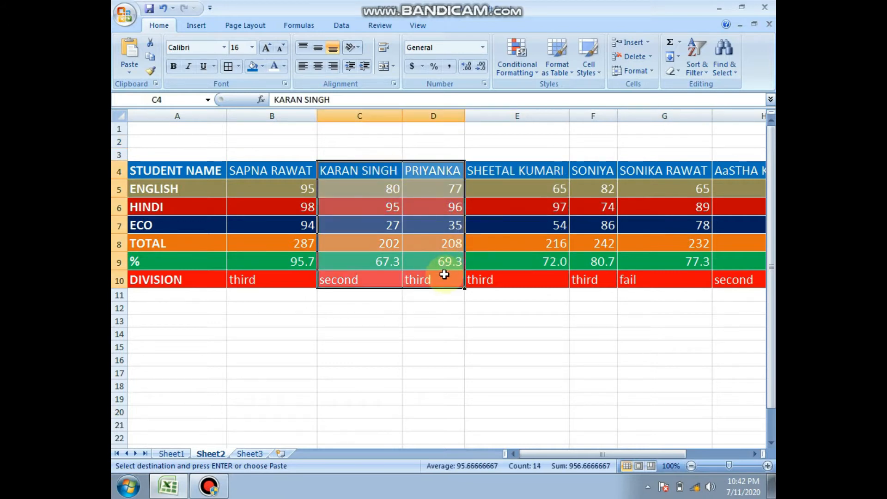
{"action": "left_click", "coordinate": [650, 56]}
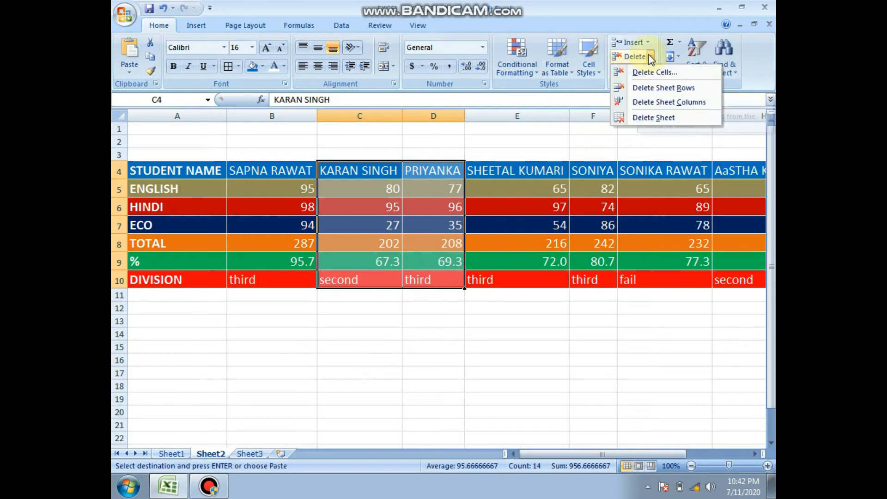
{"action": "left_click", "coordinate": [665, 103]}
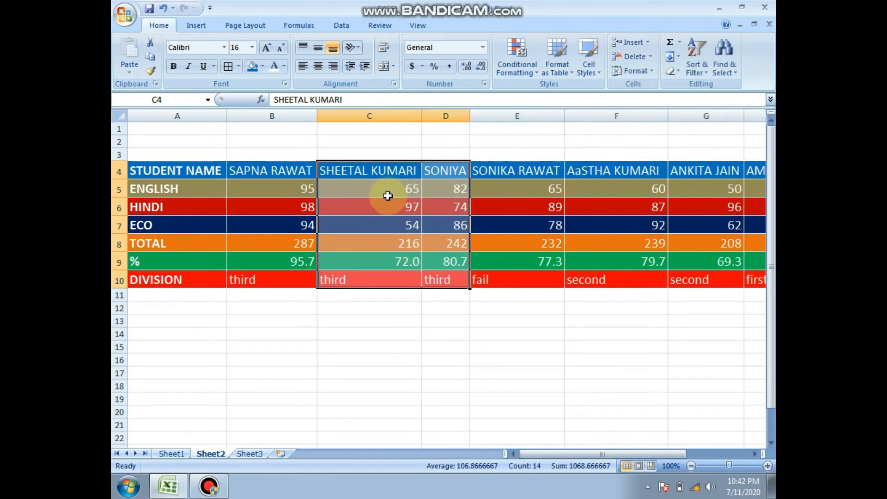
{"action": "left_click", "coordinate": [649, 57]}
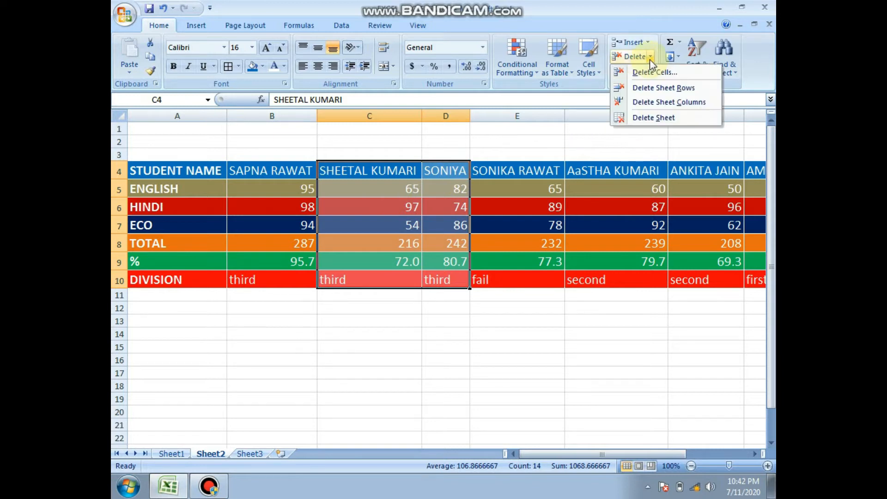
{"action": "left_click", "coordinate": [661, 102]}
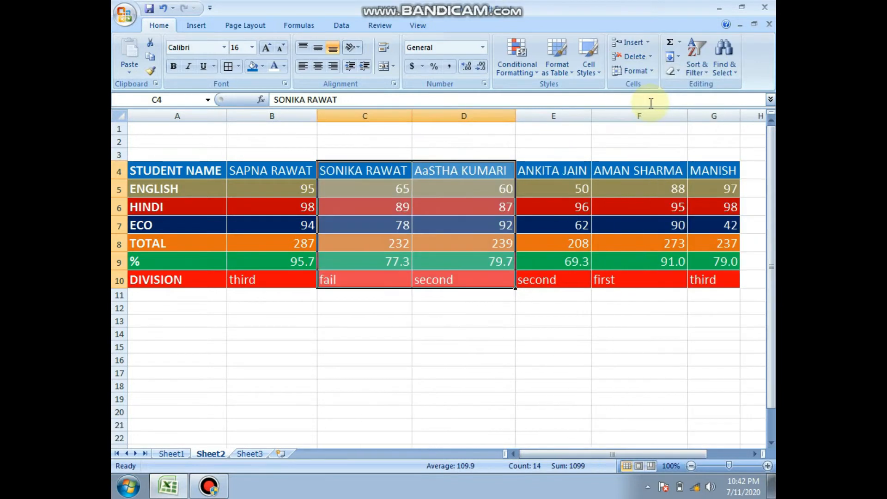
{"action": "left_click", "coordinate": [585, 307]}
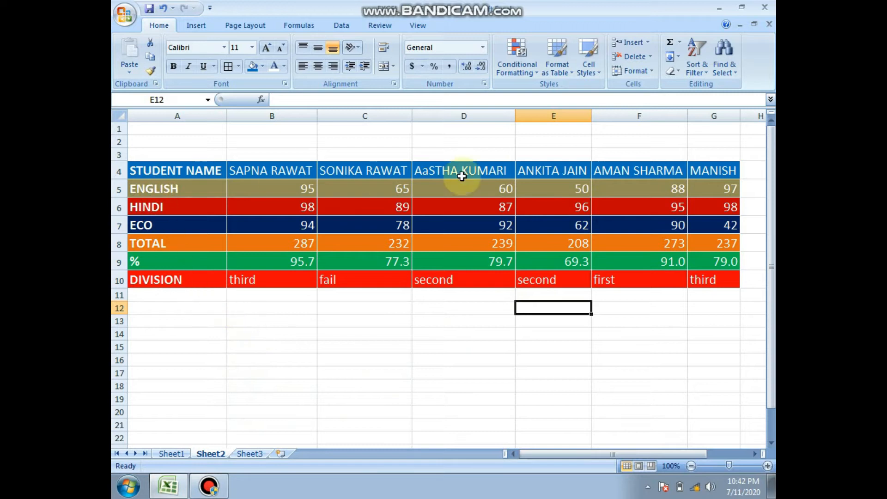
- Add List data validation to cell A16, using the header row A4:G4 as its source
{"action": "left_click", "coordinate": [154, 363]}
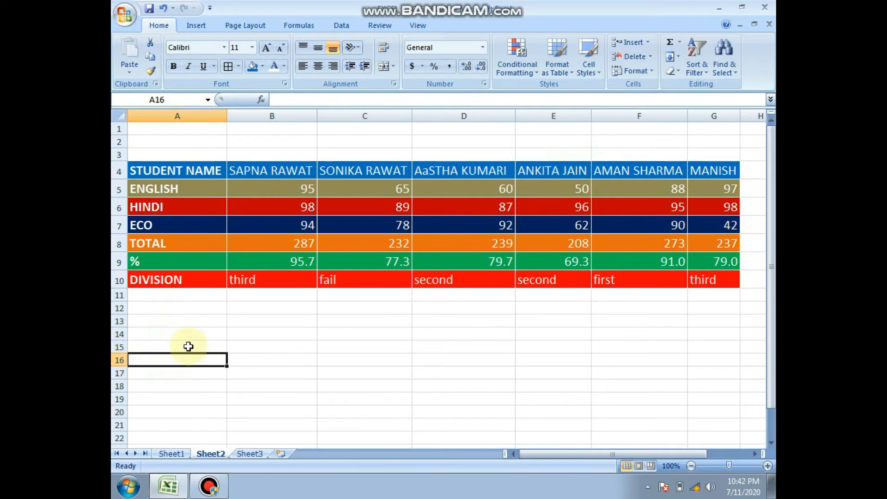
{"action": "left_click", "coordinate": [341, 27]}
{"action": "left_click", "coordinate": [605, 42]}
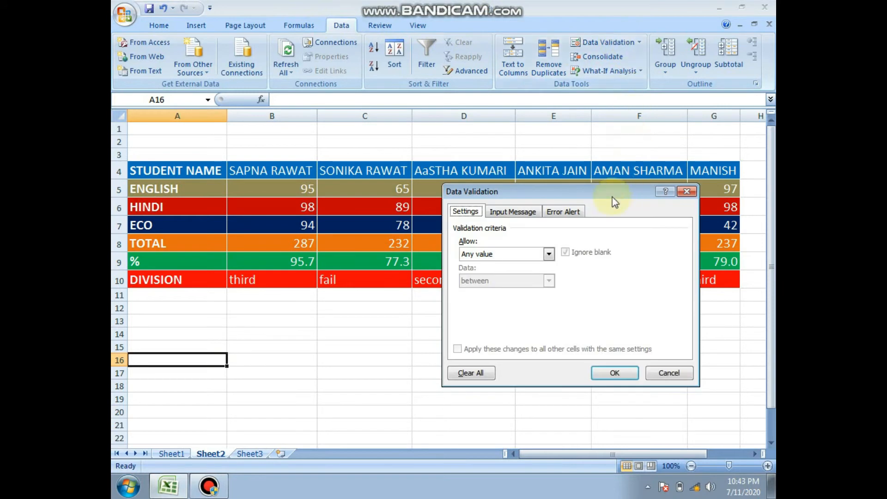
{"action": "left_click", "coordinate": [504, 254]}
{"action": "left_click", "coordinate": [484, 294]}
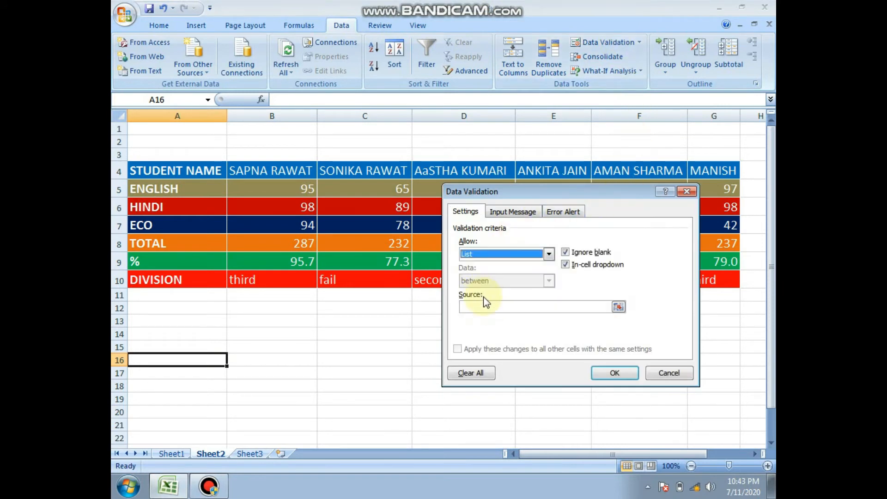
{"action": "left_click", "coordinate": [491, 307]}
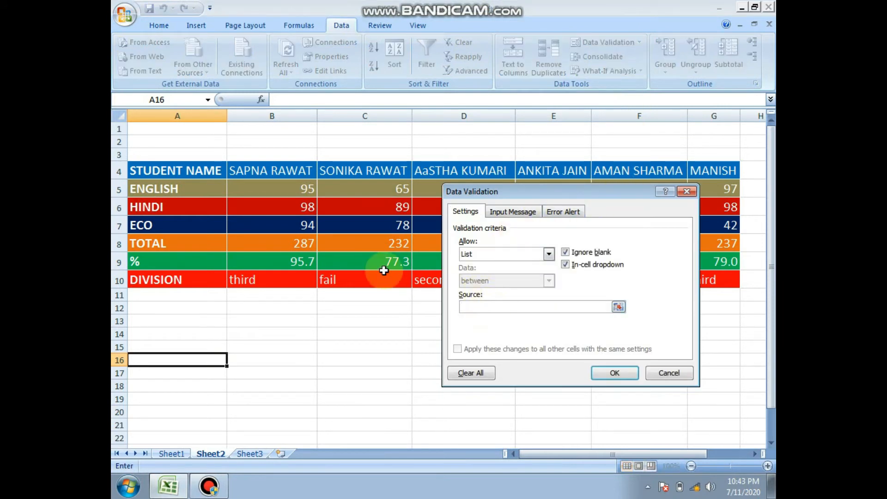
{"action": "left_click_drag", "start_coordinate": [158, 170], "coordinate": [714, 175]}
{"action": "left_click", "coordinate": [614, 373]}
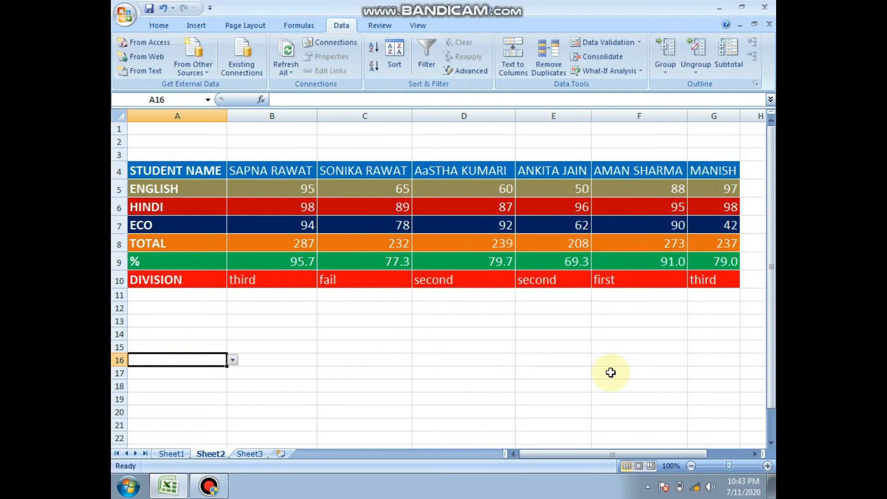
- Choose STUDENT NAME from the dropdown in A16 and fill the cell across to G16
{"action": "left_click", "coordinate": [233, 360]}
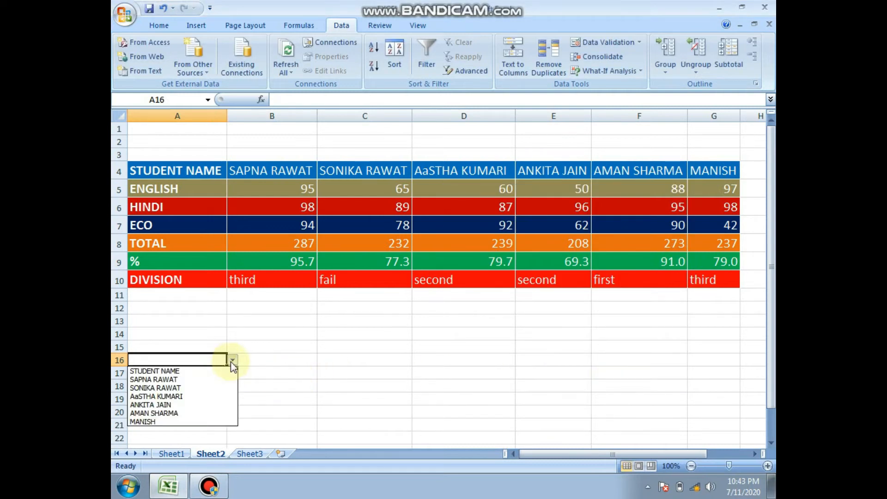
{"action": "left_click", "coordinate": [224, 371]}
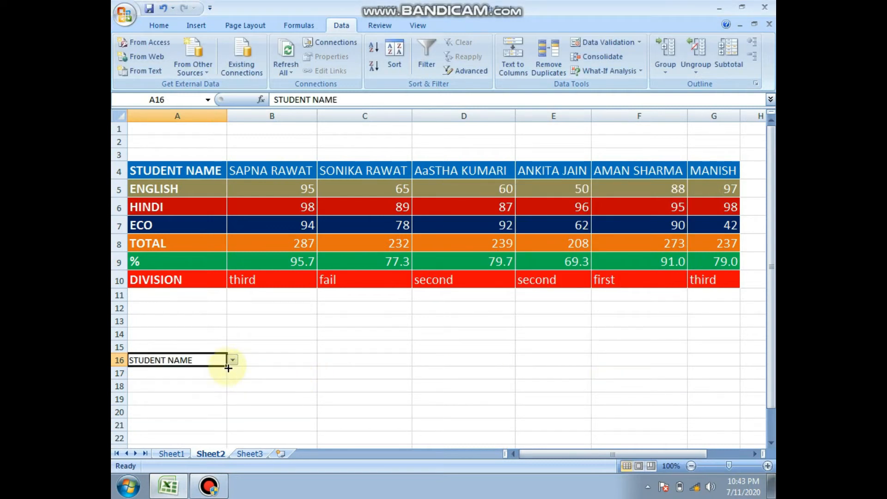
{"action": "left_click_drag", "start_coordinate": [228, 368], "coordinate": [725, 359]}
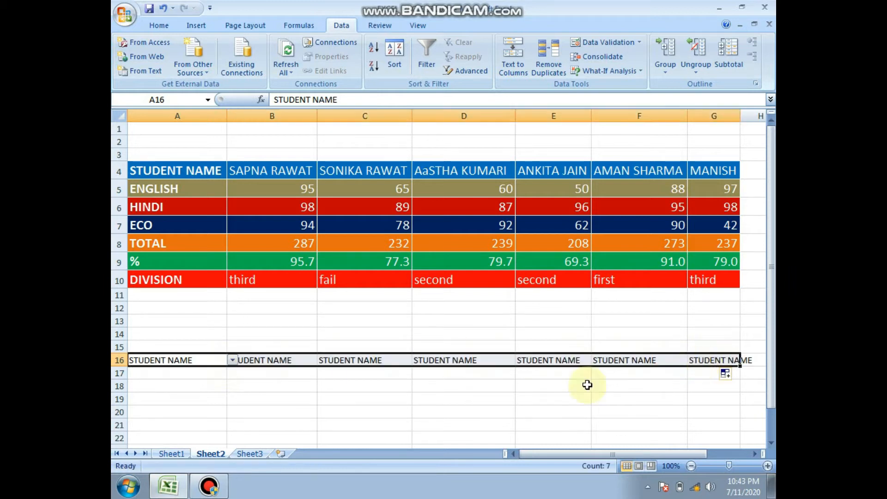
- Choose the student from B4 in the B16 dropdown and the student from E4 in the C16 dropdown
{"action": "left_click", "coordinate": [292, 368]}
{"action": "left_click", "coordinate": [323, 360]}
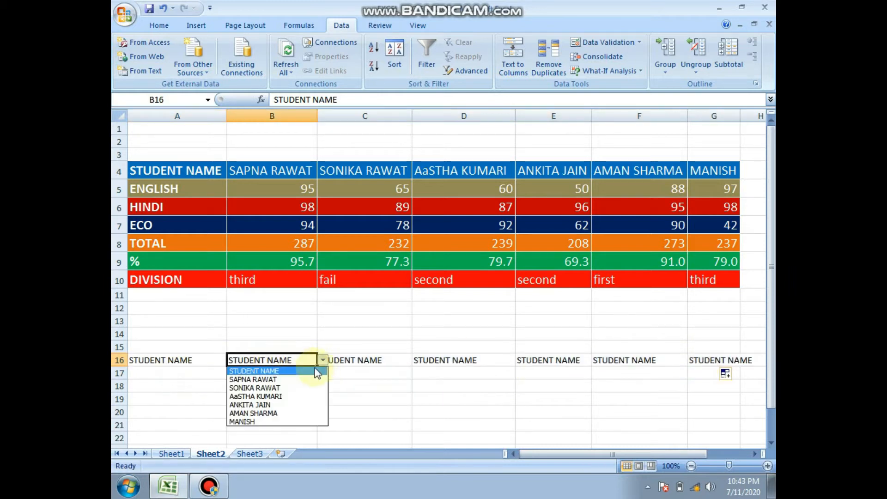
{"action": "left_click", "coordinate": [286, 379]}
{"action": "left_click", "coordinate": [384, 363]}
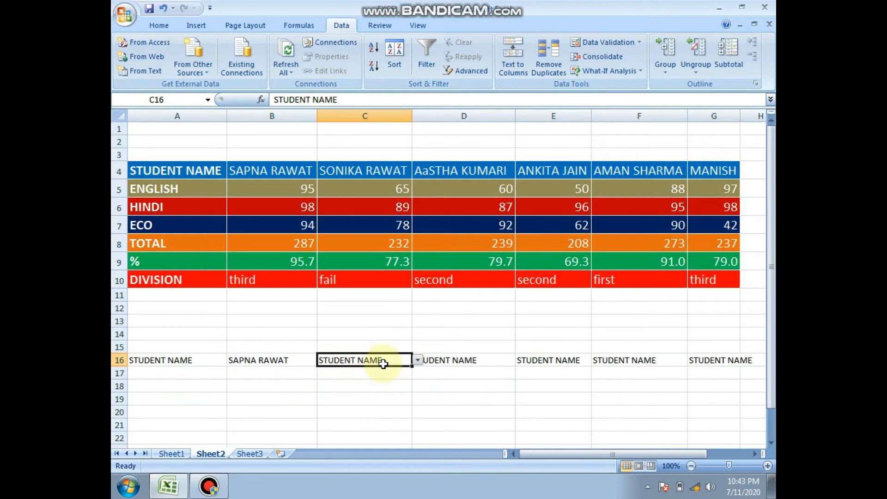
{"action": "left_click", "coordinate": [417, 360]}
{"action": "left_click", "coordinate": [346, 405]}
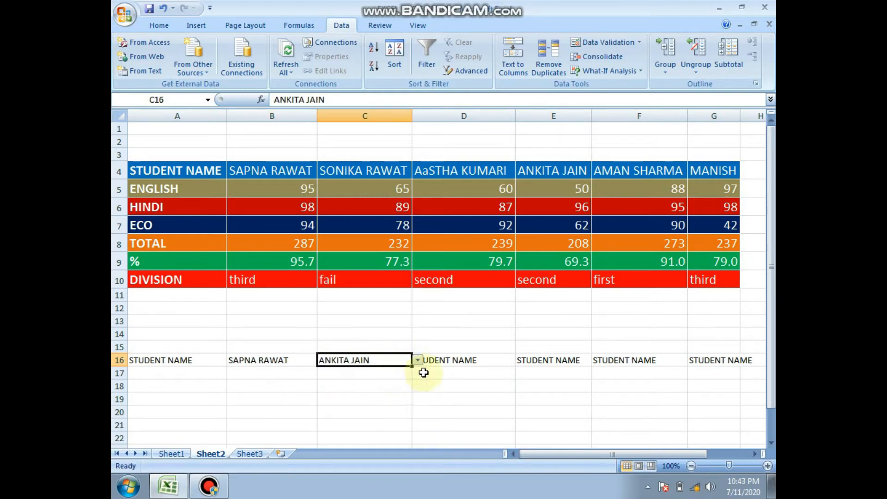
- Choose the student from E4 in the D16 and F16 dropdowns, and the student from G4 in E16
{"action": "left_click", "coordinate": [460, 362]}
{"action": "left_click", "coordinate": [521, 361]}
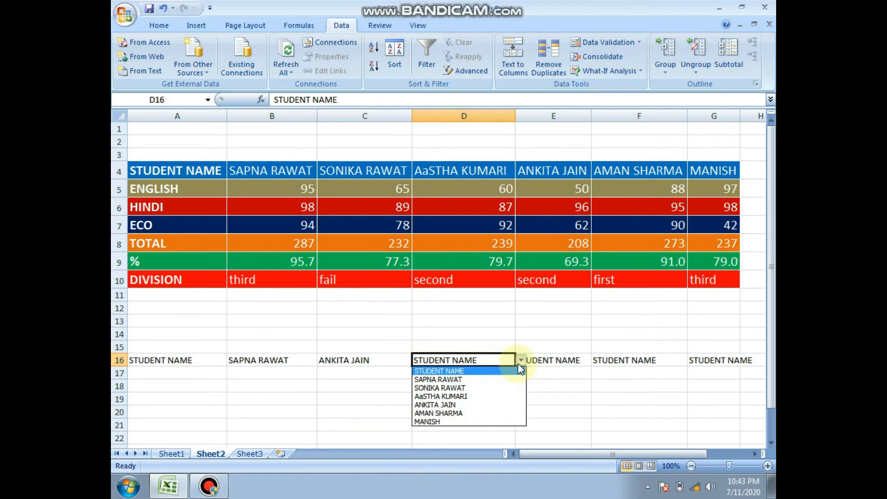
{"action": "left_click", "coordinate": [465, 405]}
{"action": "left_click", "coordinate": [577, 359]}
{"action": "left_click", "coordinate": [597, 363]}
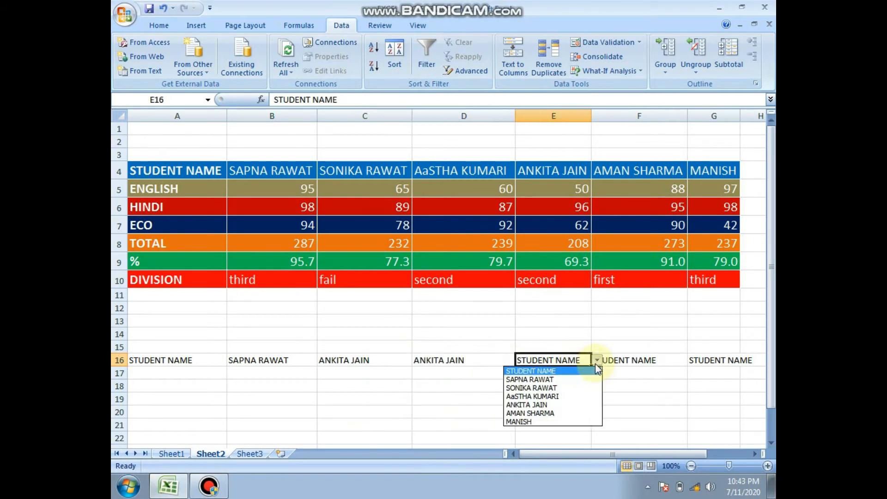
{"action": "left_click", "coordinate": [543, 420]}
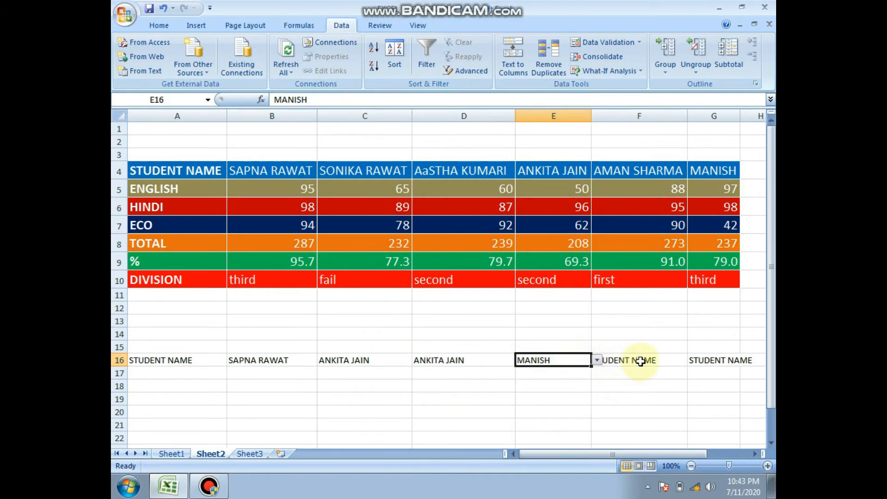
{"action": "left_click", "coordinate": [645, 360]}
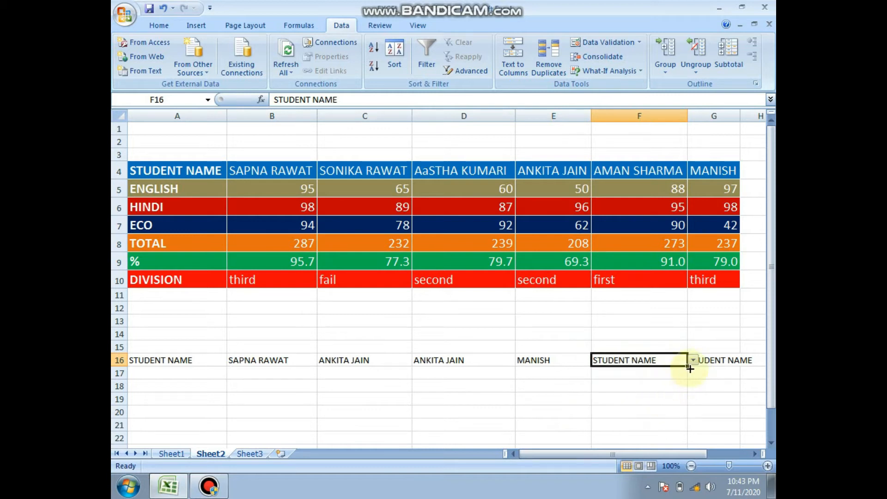
{"action": "left_click", "coordinate": [693, 360]}
{"action": "left_click", "coordinate": [612, 403]}
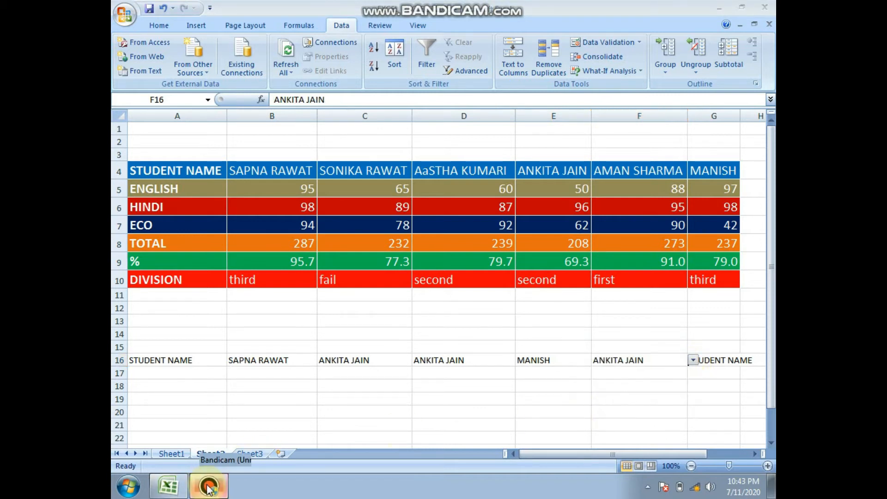
{"action": "left_click", "coordinate": [208, 486]}
{"action": "left_click", "coordinate": [208, 486]}
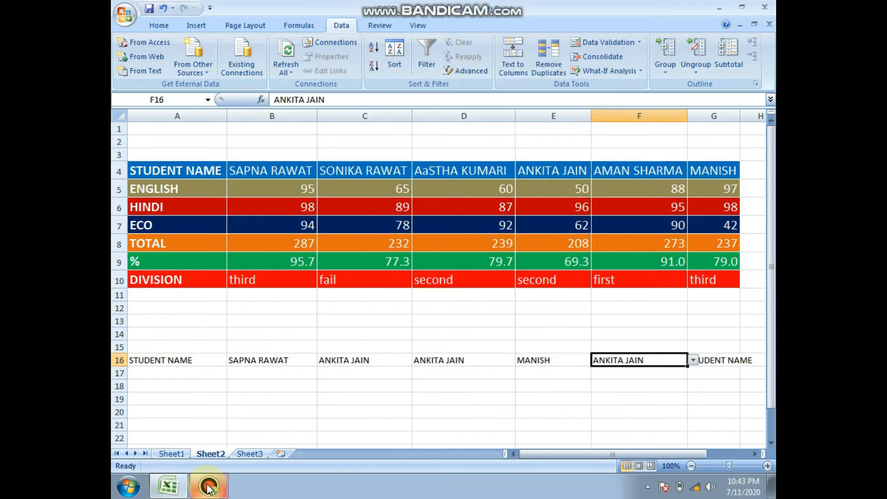
- Start an HLOOKUP formula in A17 with A16 as the lookup value
{"action": "left_click", "coordinate": [158, 374]}
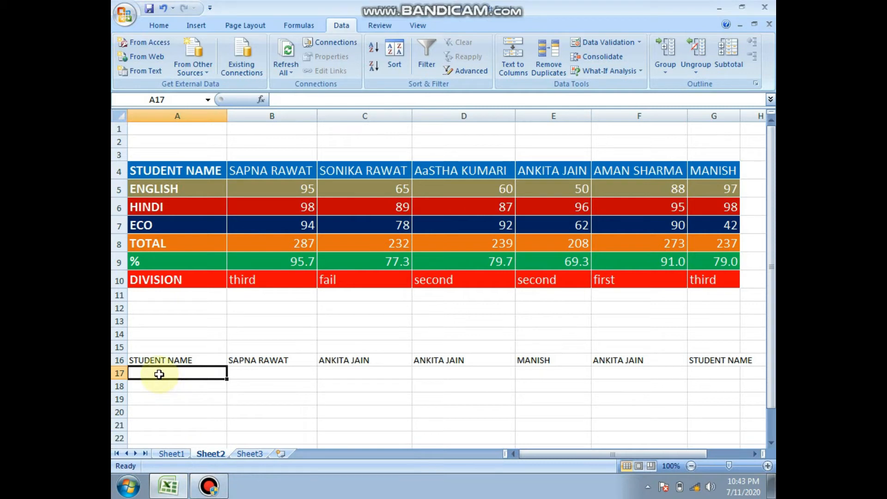
{"action": "type", "text": "="}
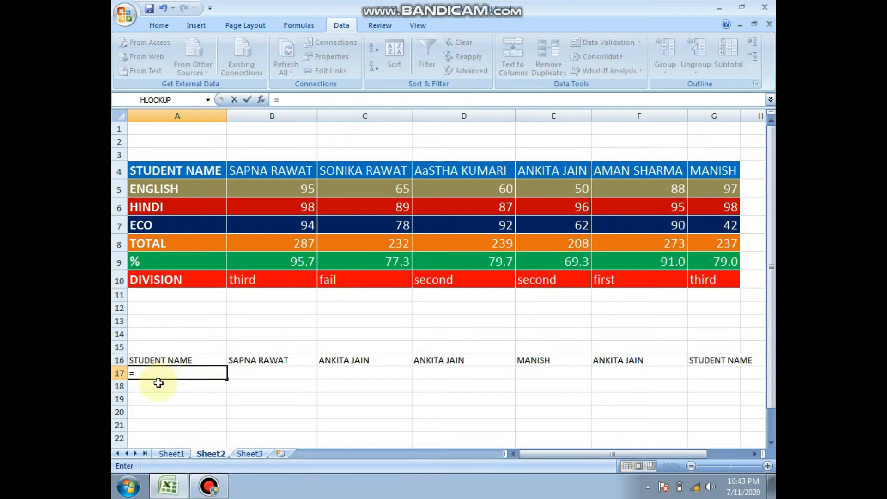
{"action": "type", "text": "h"}
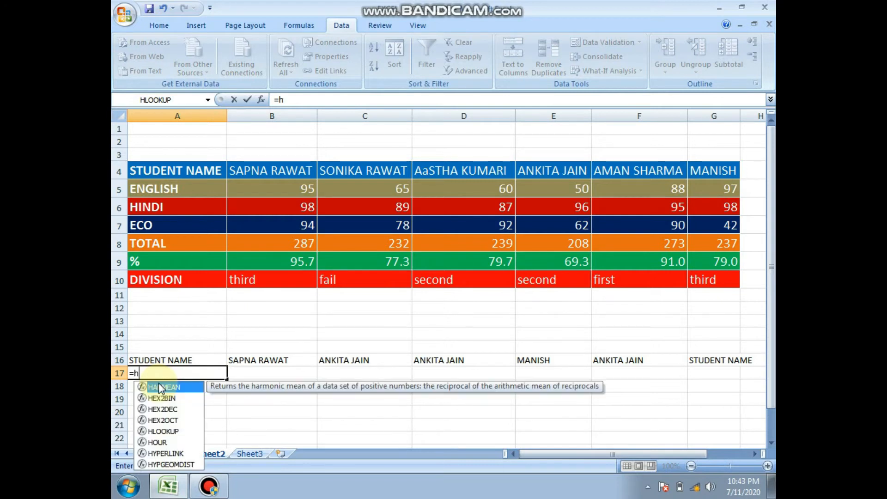
{"action": "type", "text": "loo"}
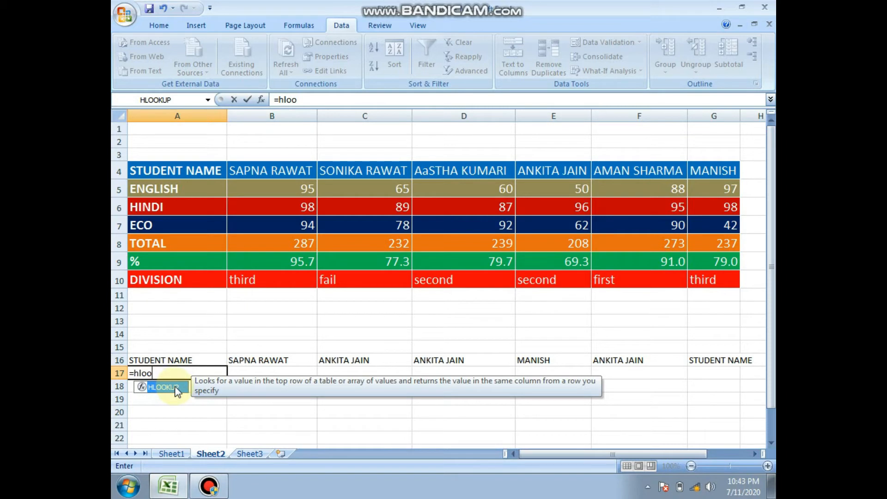
{"action": "double_click", "coordinate": [174, 386]}
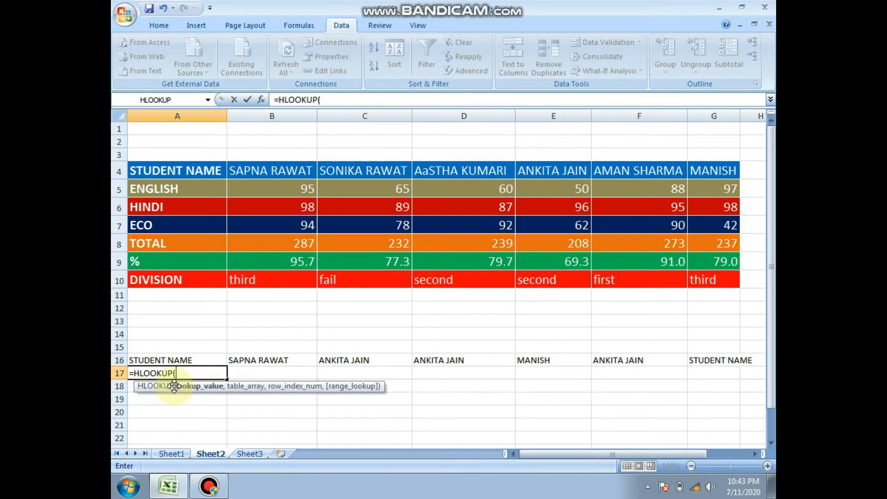
{"action": "left_click", "coordinate": [182, 360]}
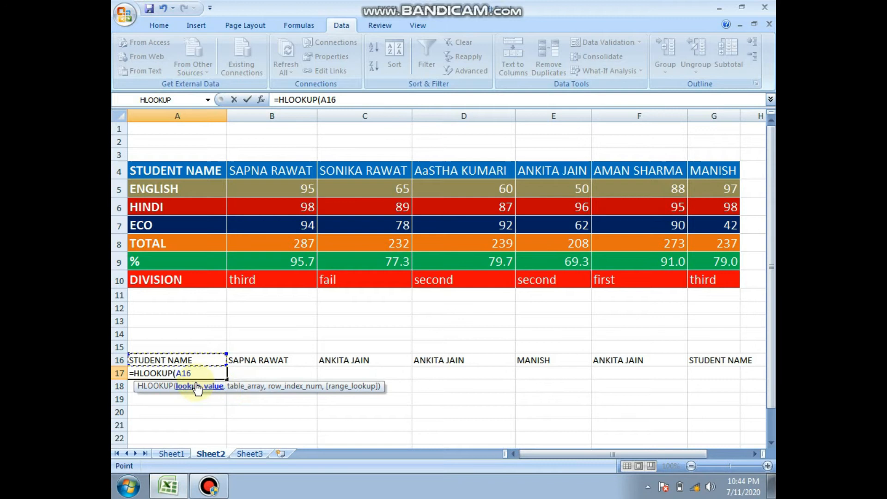
{"action": "type", "text": ","}
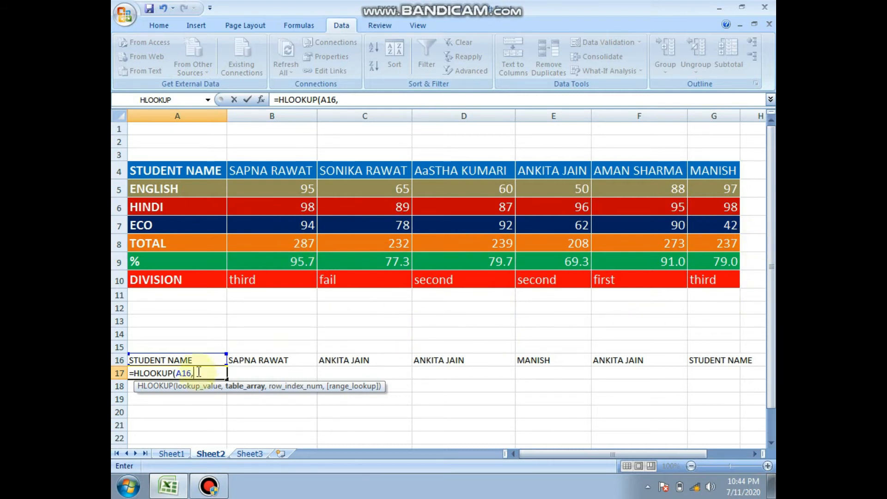
- Complete the A17 formula with table range A4:G10, row index 2 and range lookup 0
{"action": "left_click_drag", "start_coordinate": [160, 171], "coordinate": [727, 279]}
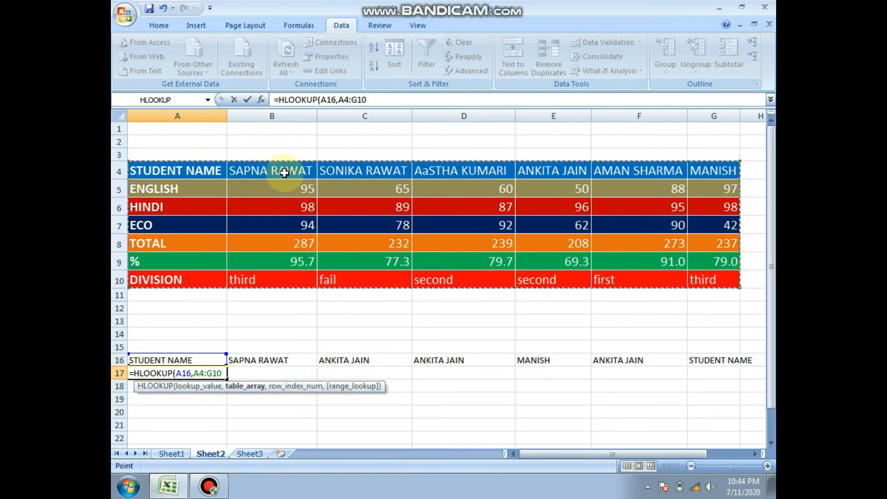
{"action": "type", "text": "2"}
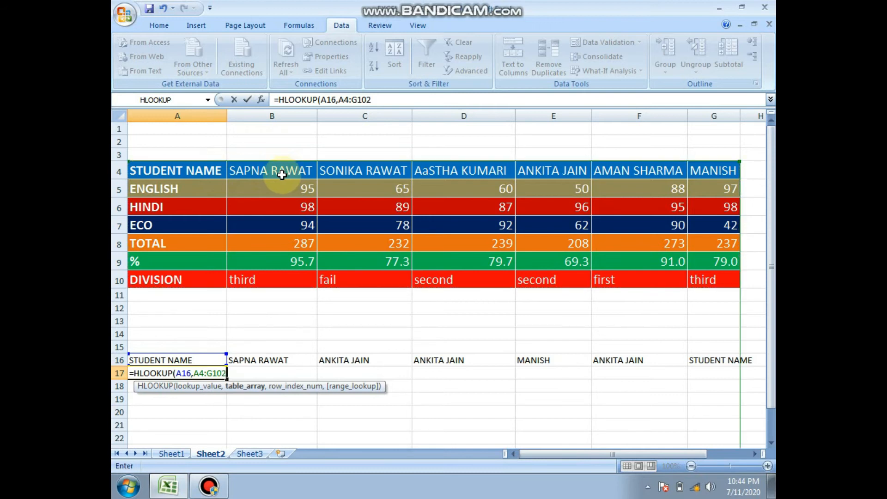
{"action": "key", "text": "BackSpace"}
{"action": "type", "text": ","}
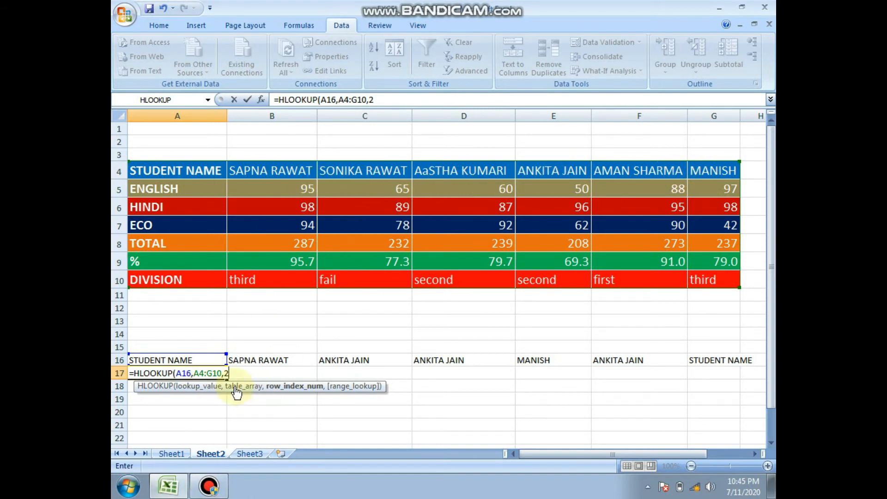
{"action": "type", "text": ","}
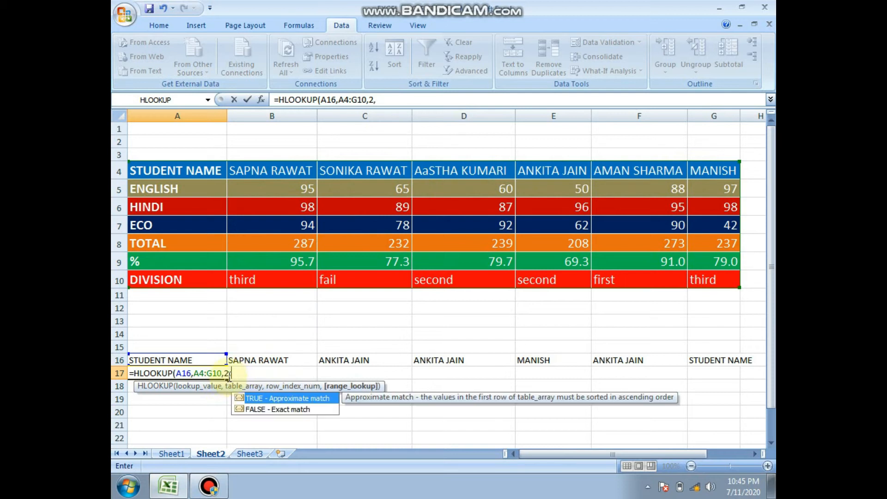
{"action": "type", "text": "0"}
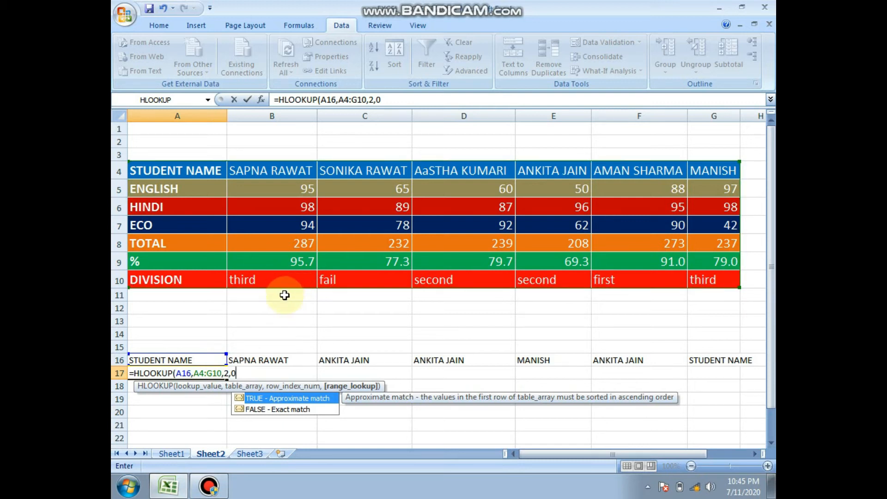
{"action": "type", "text": ")"}
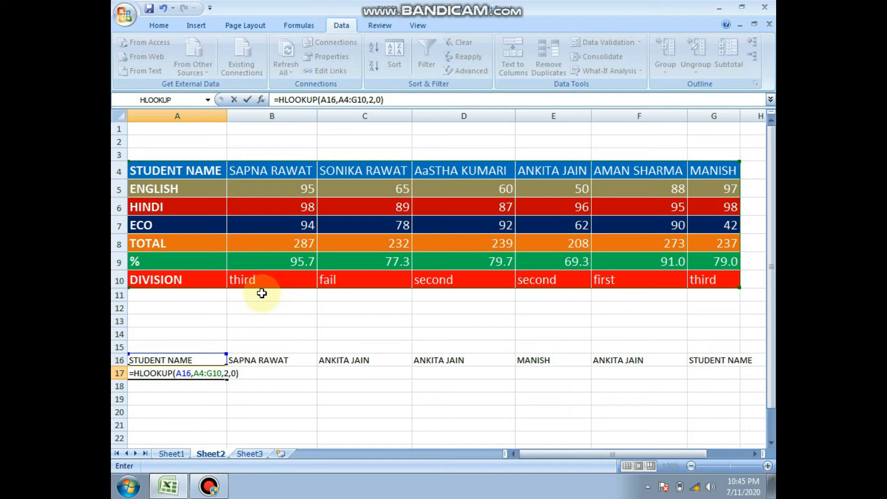
{"action": "key", "text": "Return"}
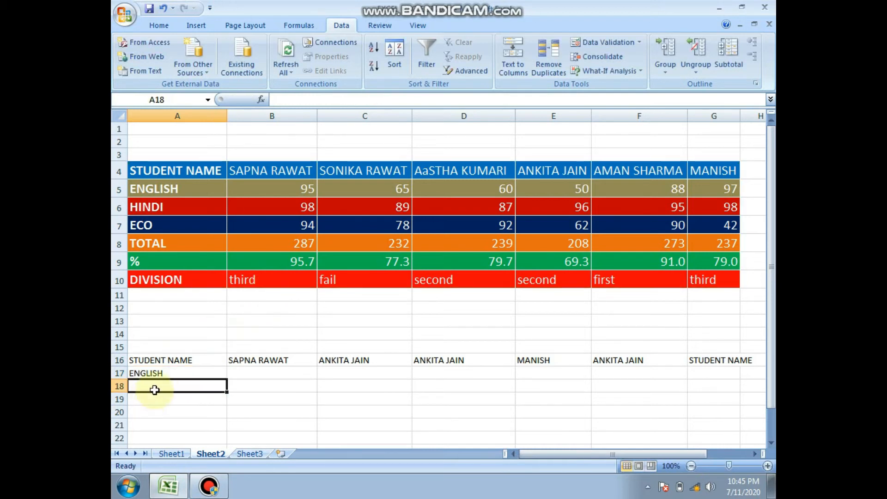
- Fill the A17 lookup formula down to A22 and across to D17
{"action": "left_click", "coordinate": [177, 372]}
{"action": "left_click_drag", "start_coordinate": [226, 379], "coordinate": [232, 436]}
{"action": "left_click", "coordinate": [160, 374]}
{"action": "left_click_drag", "start_coordinate": [228, 379], "coordinate": [461, 382]}
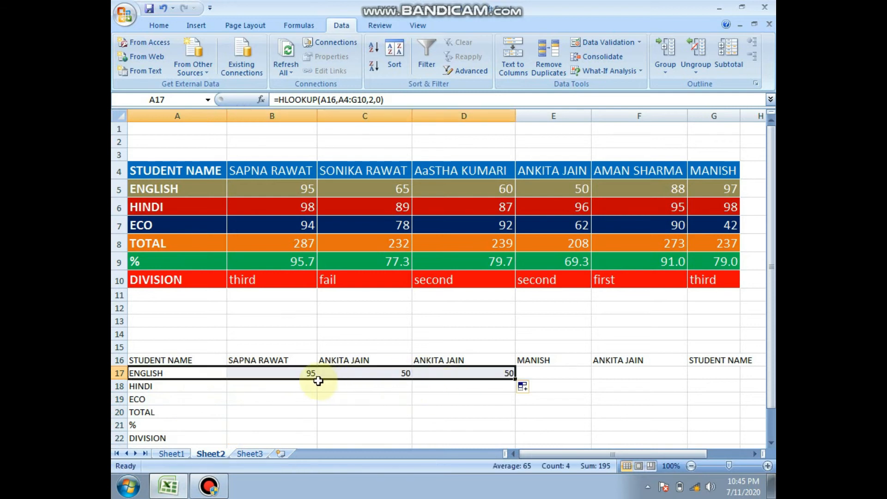
- Fill the A18 lookup across to D18, and extend the D17 lookup across to G17
{"action": "left_click", "coordinate": [147, 387]}
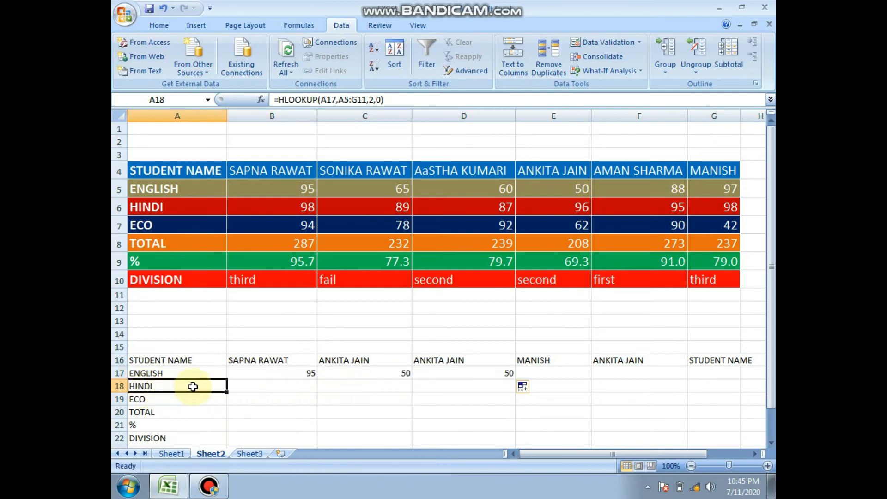
{"action": "left_click_drag", "start_coordinate": [226, 391], "coordinate": [715, 383]}
{"action": "left_click", "coordinate": [504, 376]}
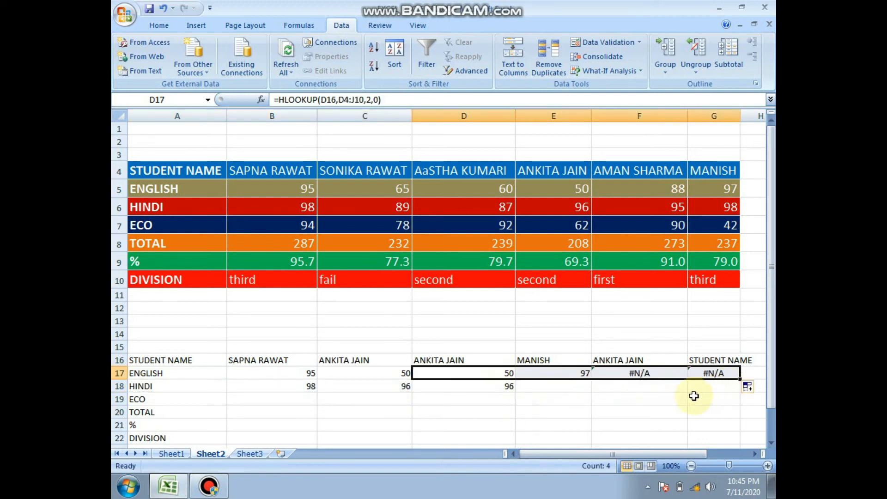
- Try choosing the student from C4 in the F16 dropdown to resolve the lookup in F17
{"action": "left_click", "coordinate": [643, 376]}
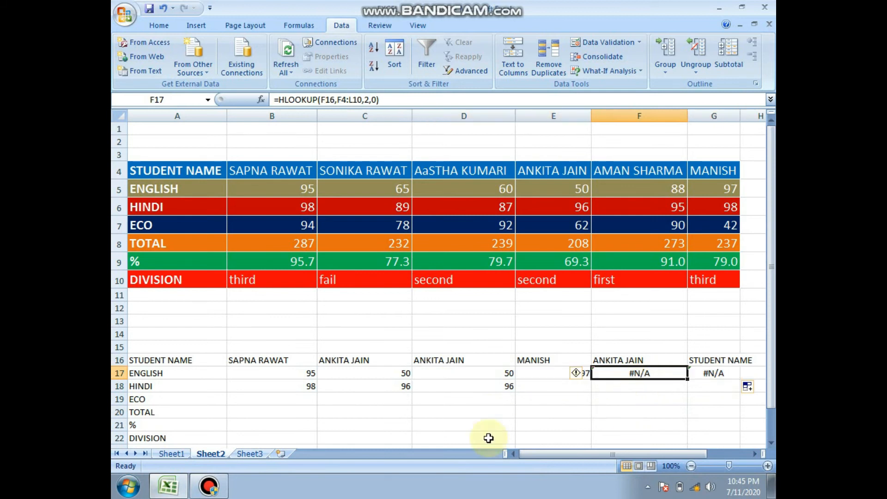
{"action": "left_click", "coordinate": [639, 360]}
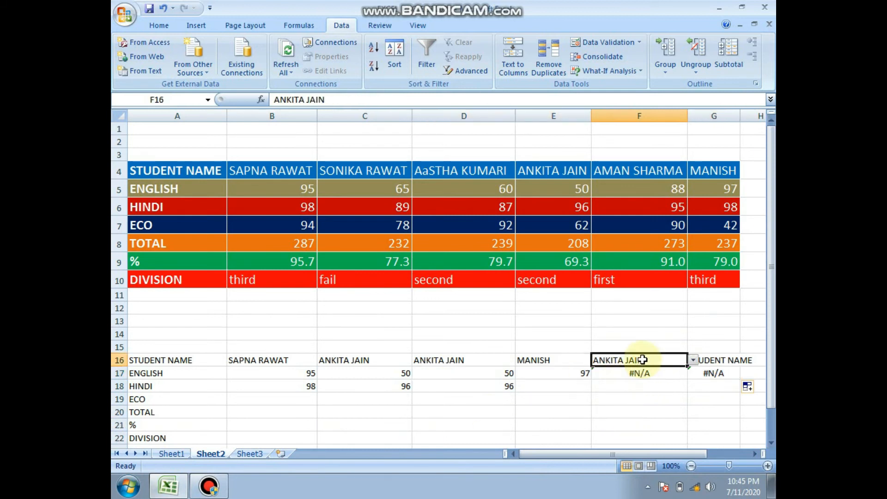
{"action": "left_click", "coordinate": [693, 360]}
{"action": "left_click", "coordinate": [654, 389]}
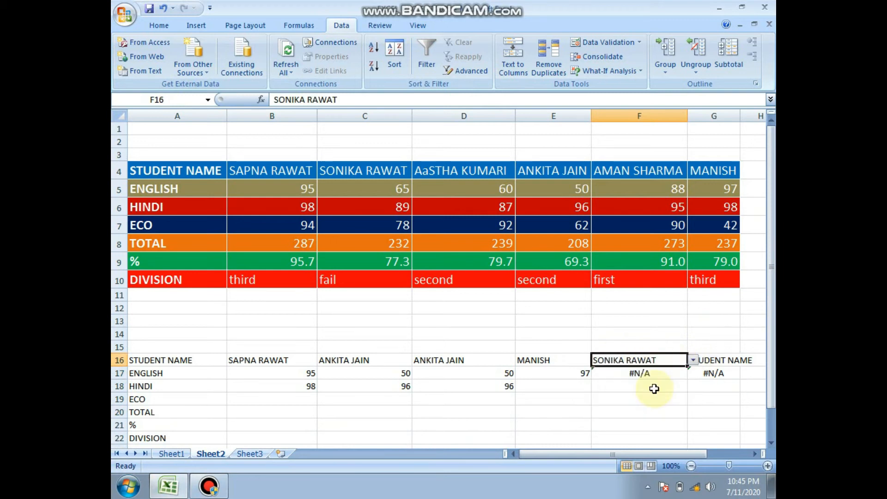
- Inspect the error options for F17 and the cell references in the E17 and F17 lookup formulas
{"action": "left_click", "coordinate": [639, 372]}
{"action": "left_click", "coordinate": [576, 373]}
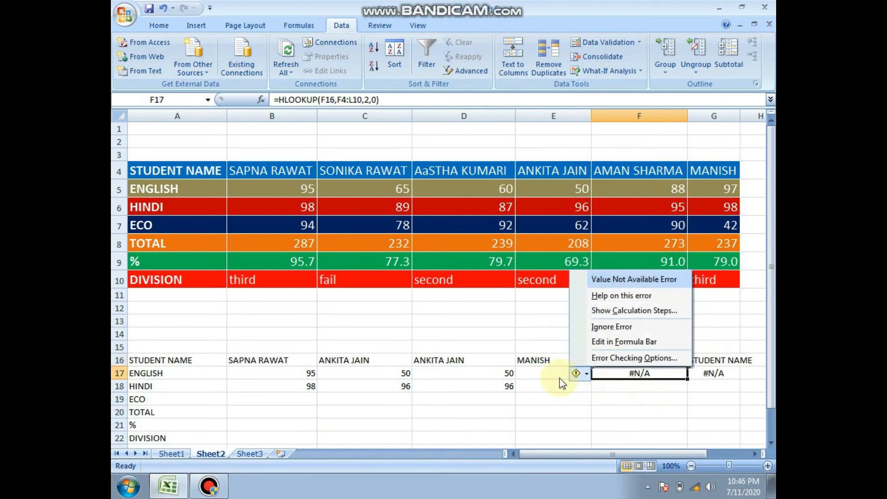
{"action": "left_click", "coordinate": [557, 375]}
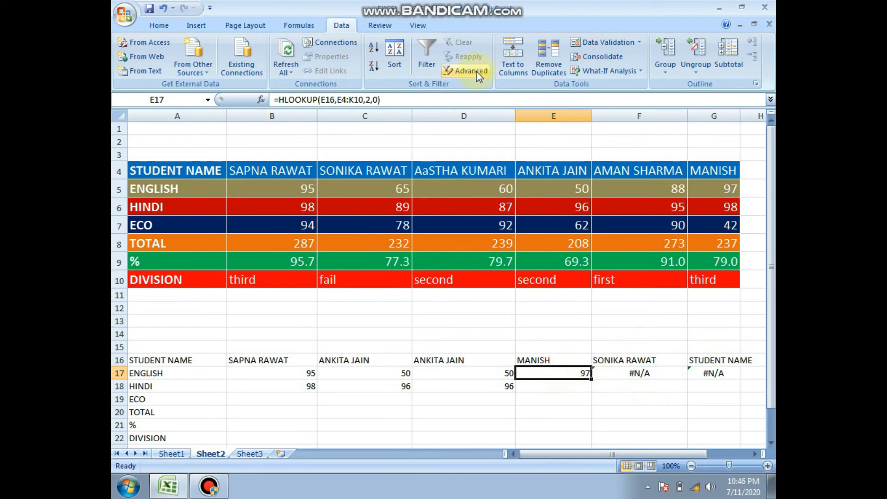
{"action": "left_click", "coordinate": [459, 100]}
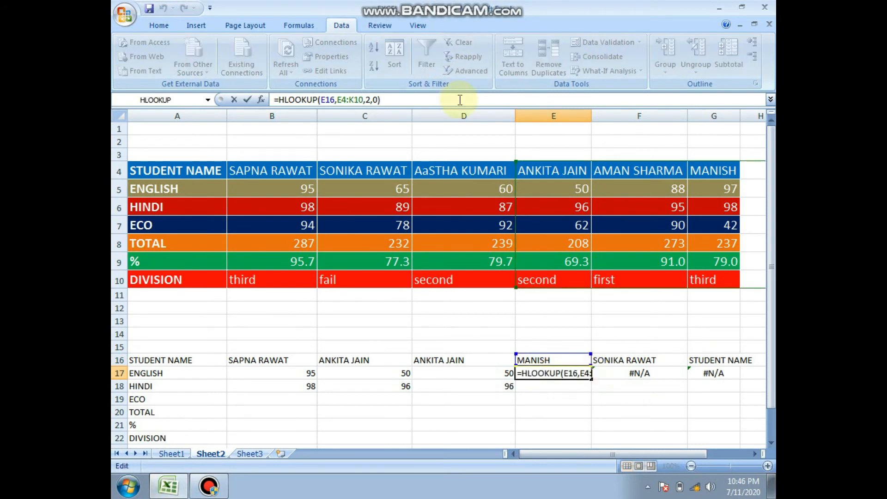
{"action": "left_click", "coordinate": [637, 374]}
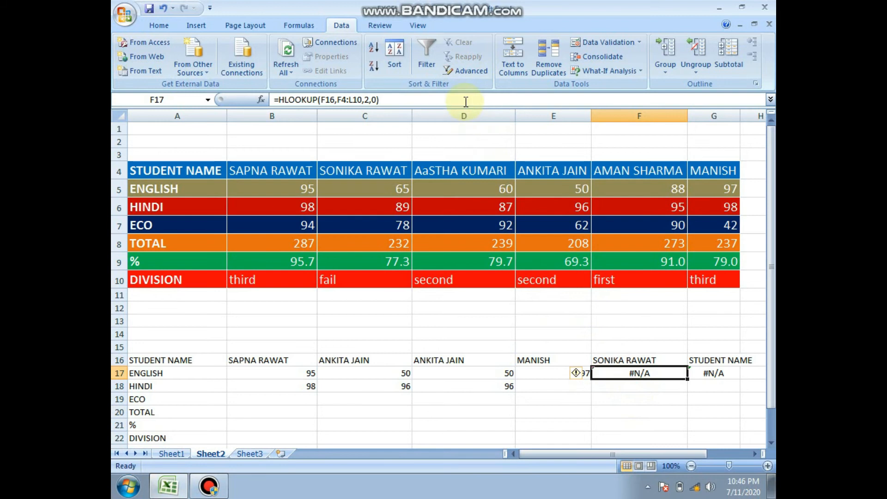
{"action": "left_click", "coordinate": [466, 102]}
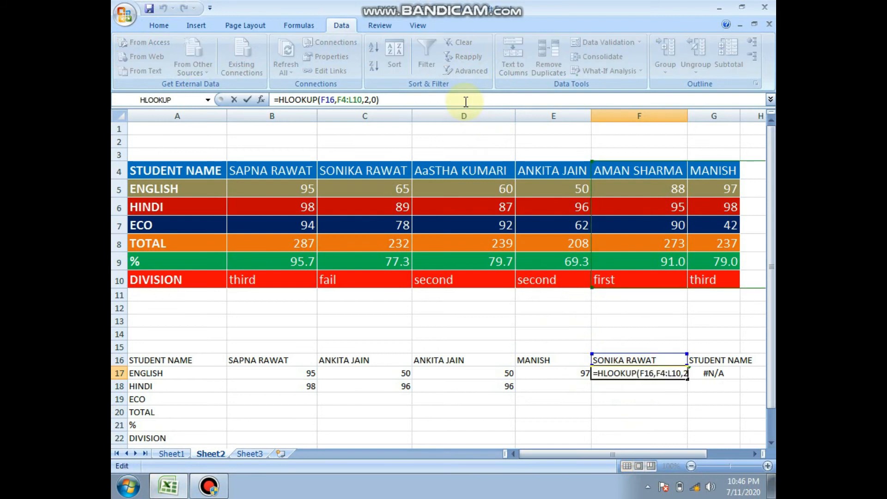
{"action": "key", "text": "Return"}
- Clear the student names and failed lookups in F16:G17
{"action": "left_click_drag", "start_coordinate": [653, 361], "coordinate": [677, 369]}
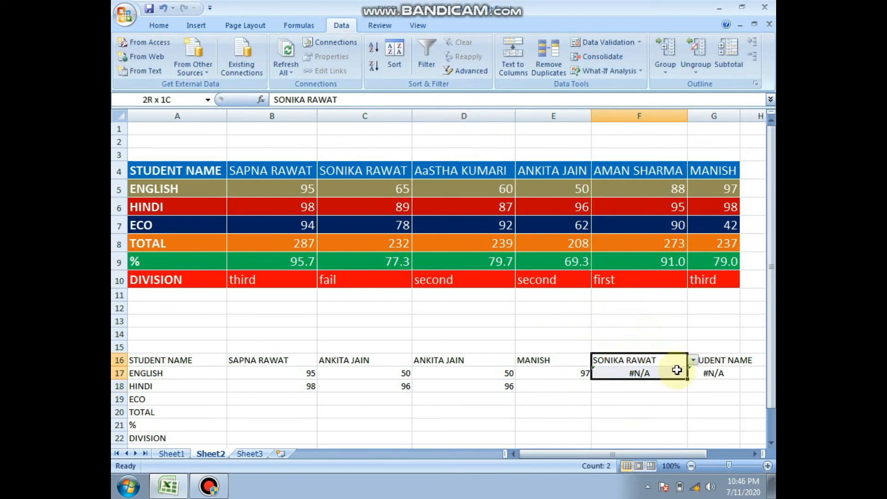
{"action": "key", "text": "Delete"}
{"action": "left_click", "coordinate": [633, 396]}
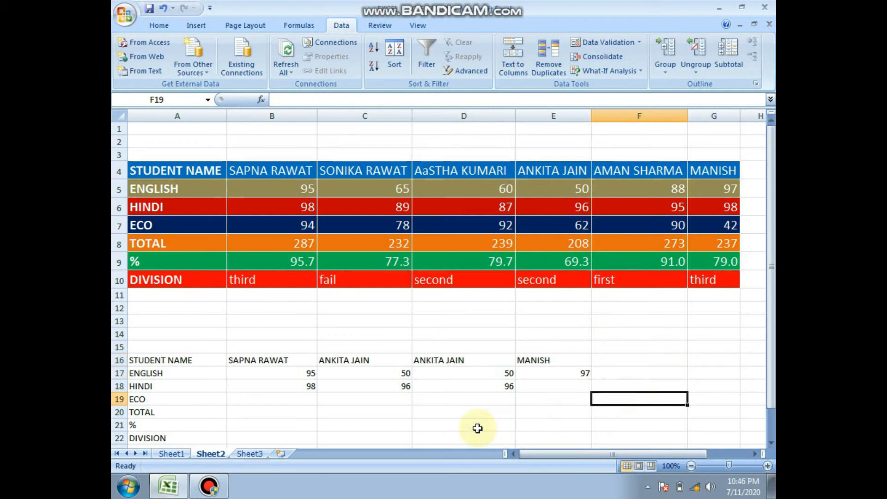
- Fill the HINDI lookup from D18 across to E18
{"action": "left_click", "coordinate": [544, 384]}
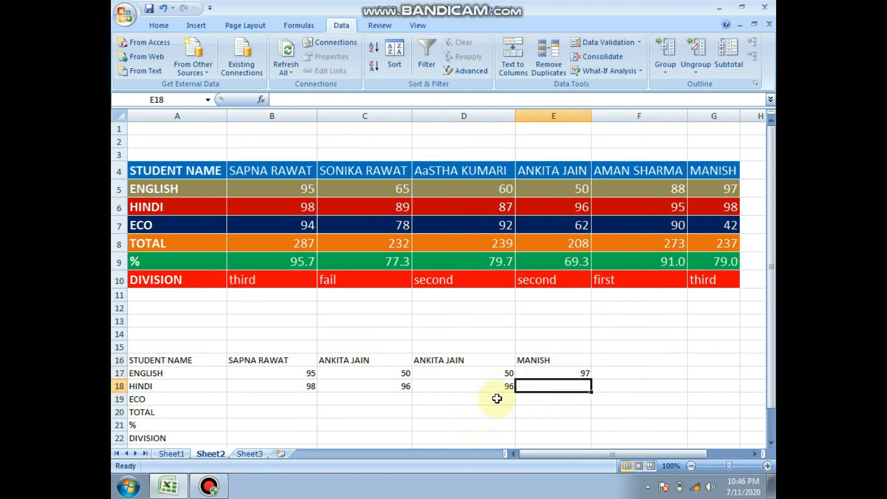
{"action": "left_click", "coordinate": [506, 386]}
{"action": "left_click_drag", "start_coordinate": [515, 392], "coordinate": [569, 390]}
- Fill the lookup formulas in B18 and C18 down to row 21
{"action": "left_click", "coordinate": [231, 386]}
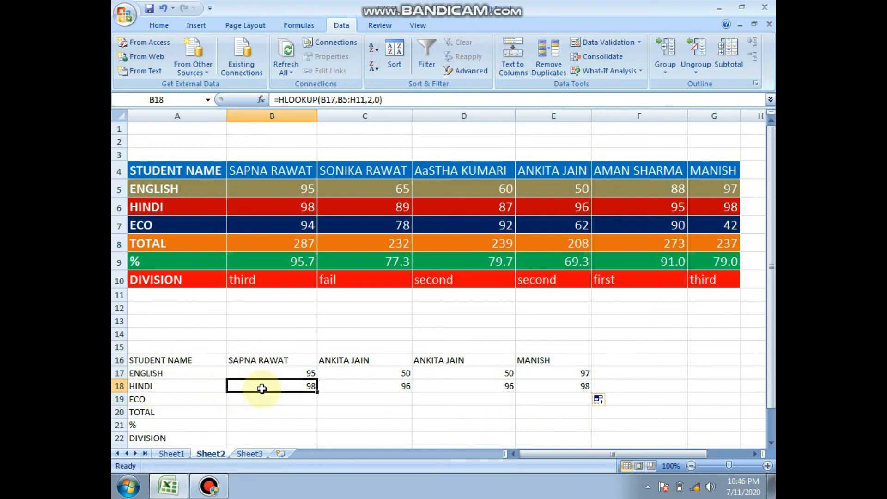
{"action": "left_click_drag", "start_coordinate": [318, 394], "coordinate": [317, 425]}
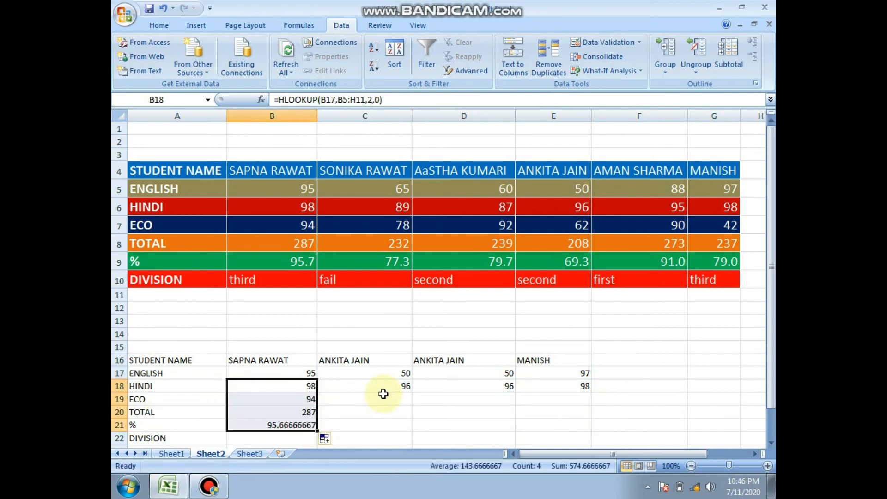
{"action": "left_click", "coordinate": [405, 387]}
{"action": "left_click_drag", "start_coordinate": [411, 391], "coordinate": [410, 426]}
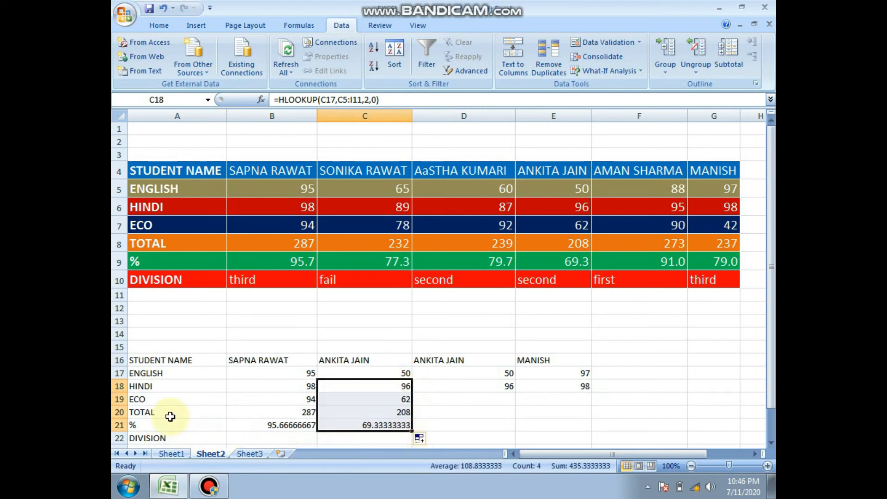
- Reduce the percentage in B21 to zero decimal places
{"action": "left_click", "coordinate": [293, 425]}
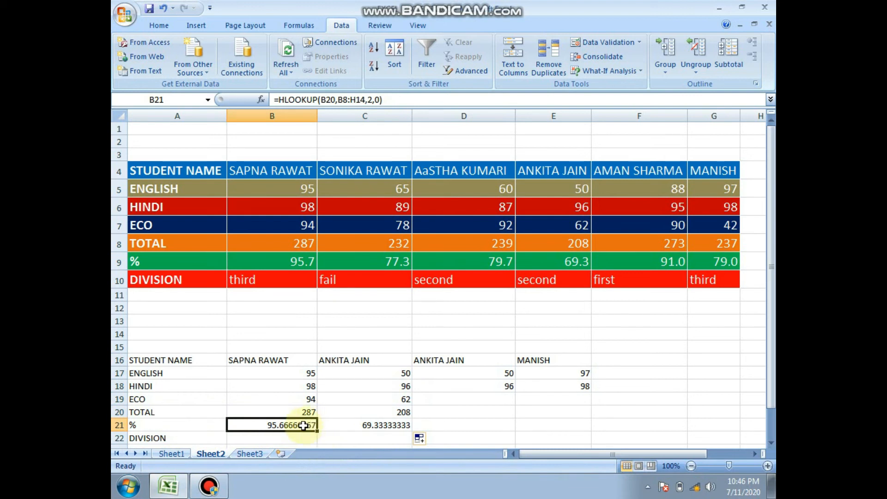
{"action": "left_click", "coordinate": [169, 25]}
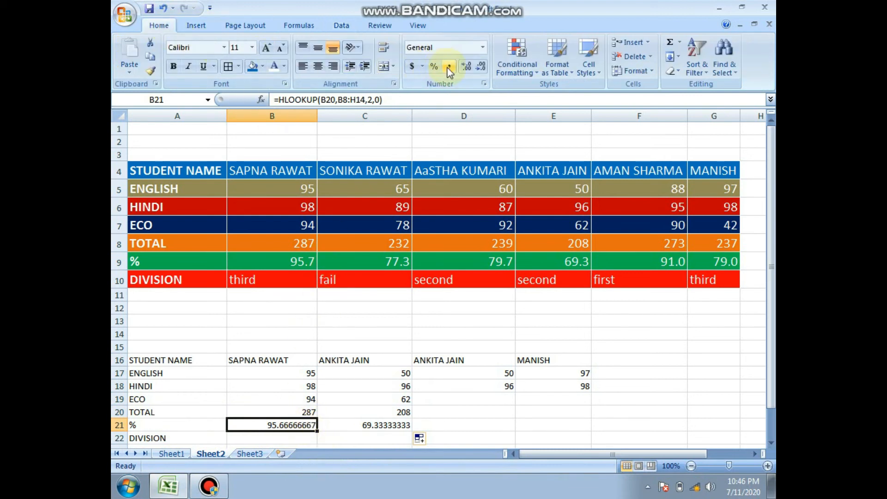
{"action": "left_click", "coordinate": [466, 67]}
{"action": "left_click", "coordinate": [480, 68]}
{"action": "left_click", "coordinate": [480, 69]}
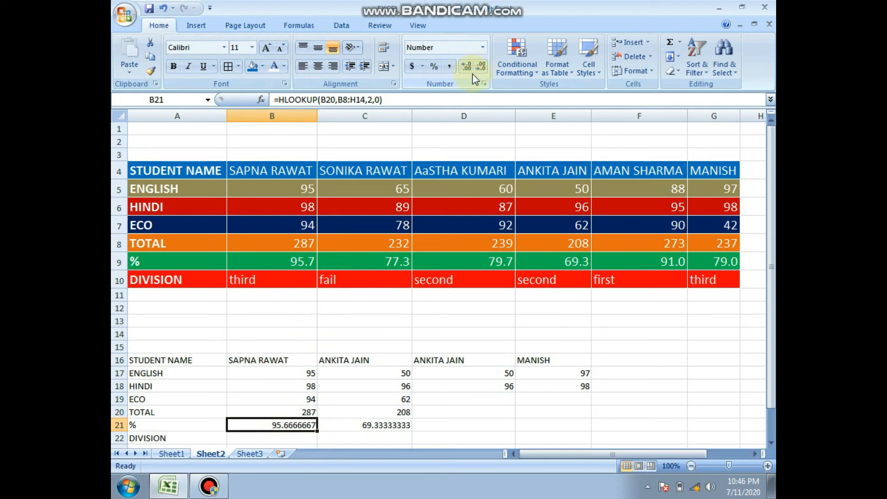
{"action": "left_click", "coordinate": [468, 72]}
{"action": "left_click", "coordinate": [481, 68]}
{"action": "left_click", "coordinate": [482, 68]}
{"action": "left_click", "coordinate": [482, 68]}
{"action": "left_click", "coordinate": [482, 68]}
{"action": "left_click", "coordinate": [481, 68]}
{"action": "left_click", "coordinate": [482, 68]}
{"action": "left_click", "coordinate": [482, 68]}
{"action": "left_click", "coordinate": [482, 69]}
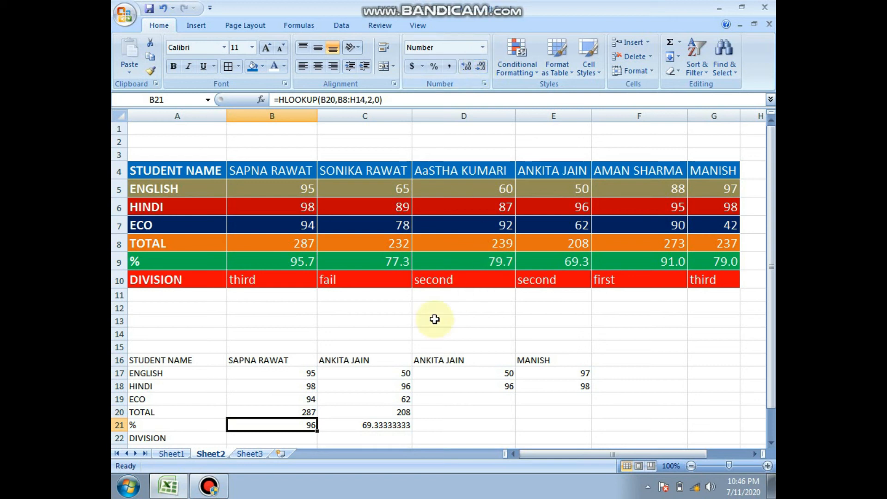
- Reduce the percentage in C21 to zero decimal places
{"action": "left_click", "coordinate": [375, 425]}
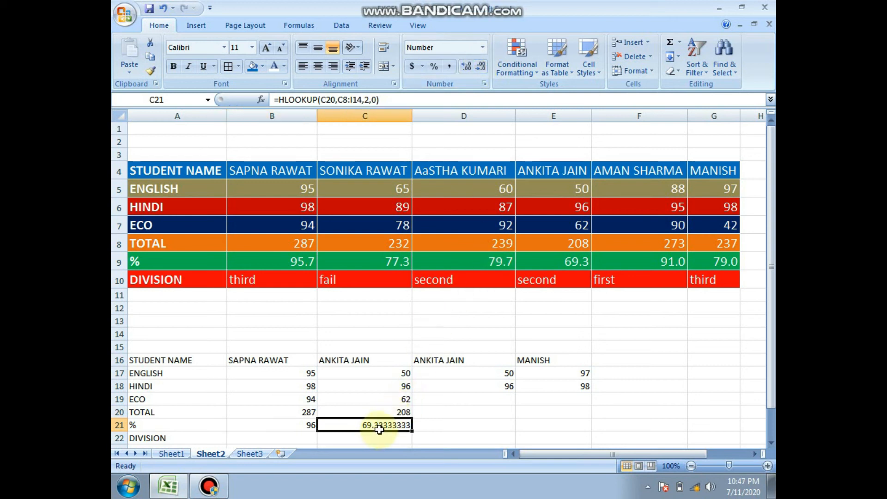
{"action": "left_click", "coordinate": [482, 67]}
{"action": "left_click", "coordinate": [481, 66]}
{"action": "left_click", "coordinate": [485, 66]}
{"action": "left_click", "coordinate": [485, 66]}
{"action": "left_click", "coordinate": [485, 65]}
{"action": "left_click", "coordinate": [485, 66]}
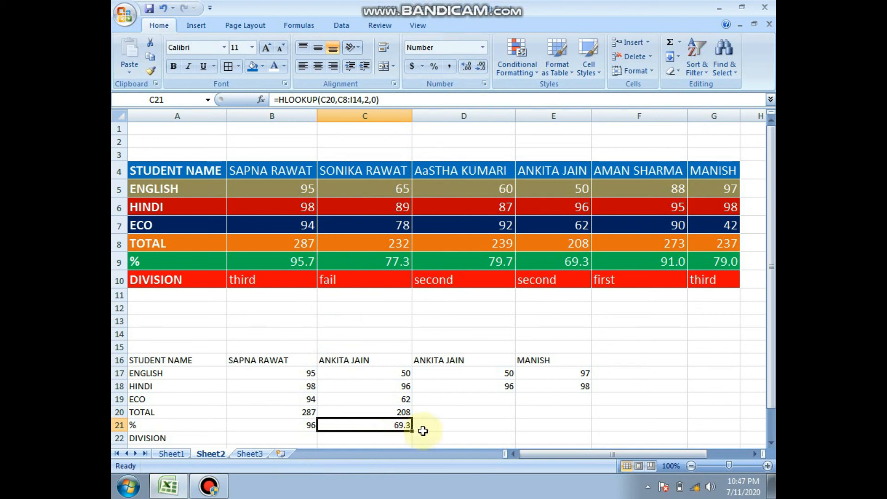
{"action": "left_click", "coordinate": [480, 66]}
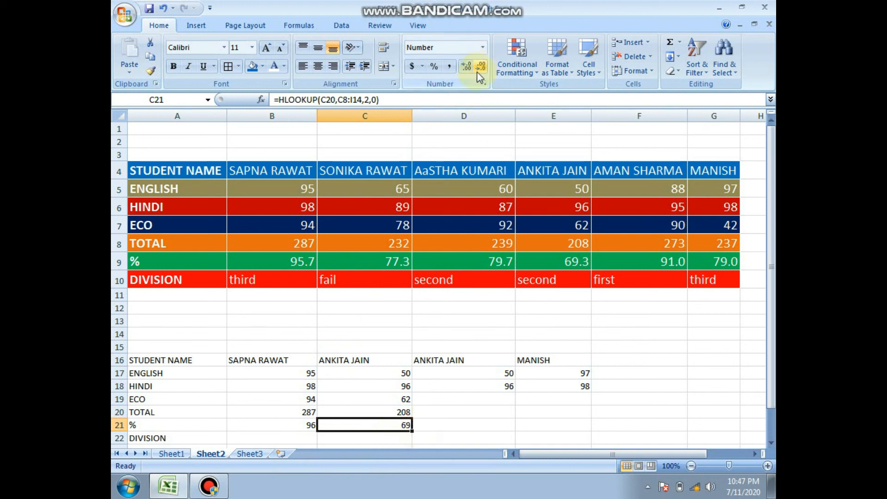